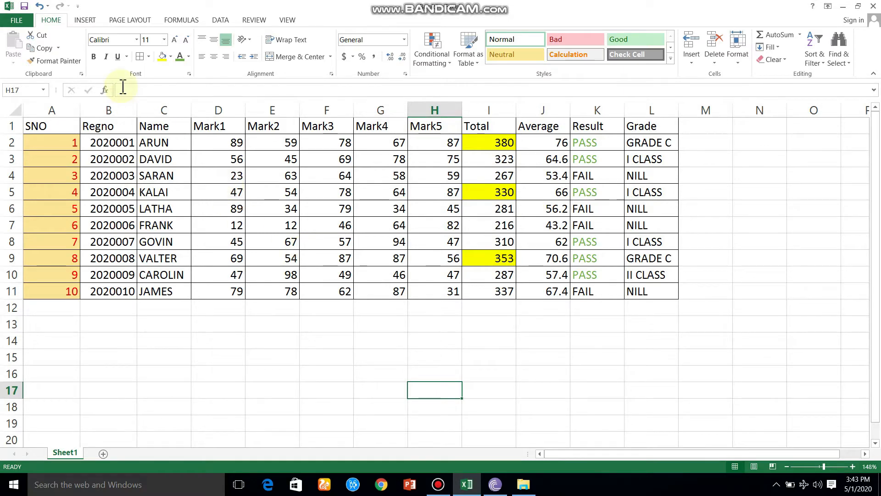
left_click(89, 18)
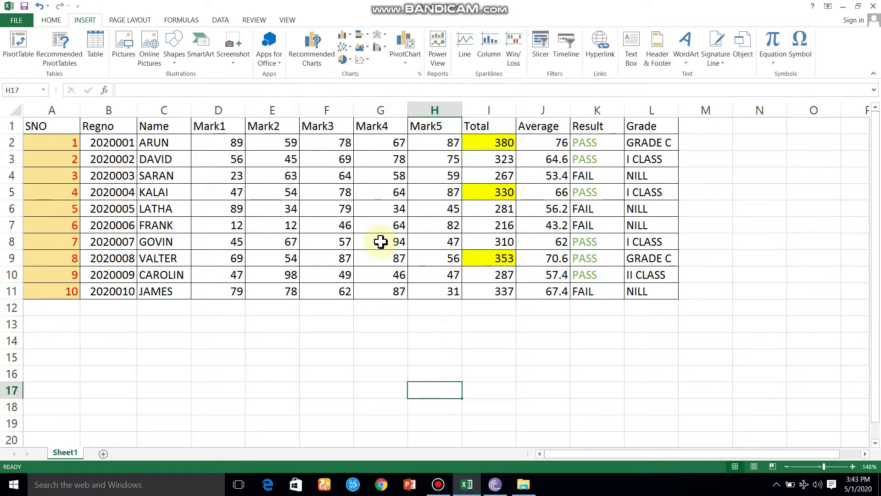
left_click(349, 43)
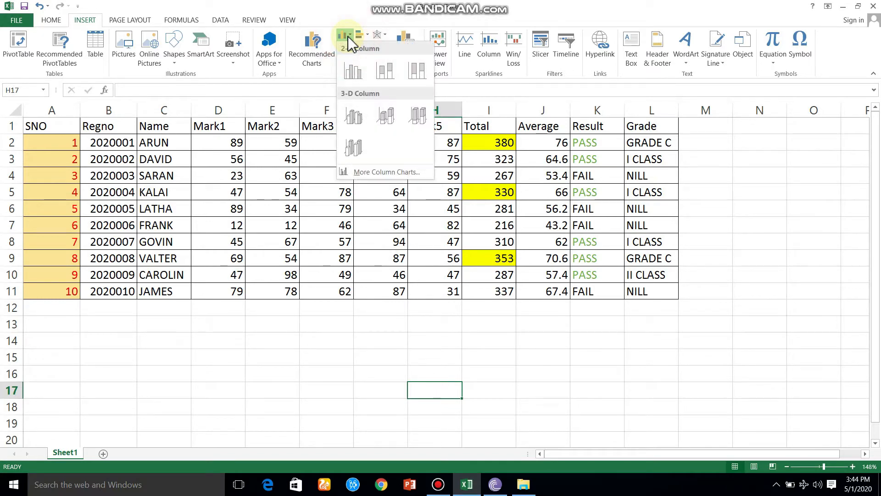
left_click(311, 86)
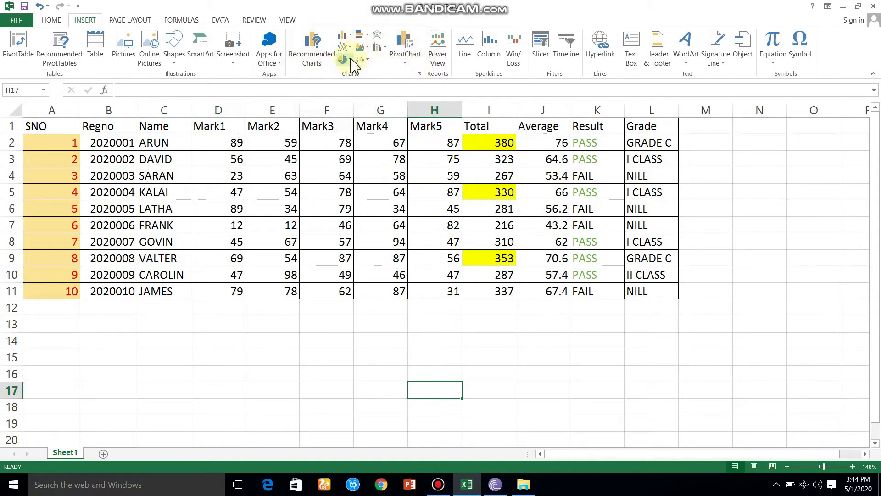
left_click(318, 56)
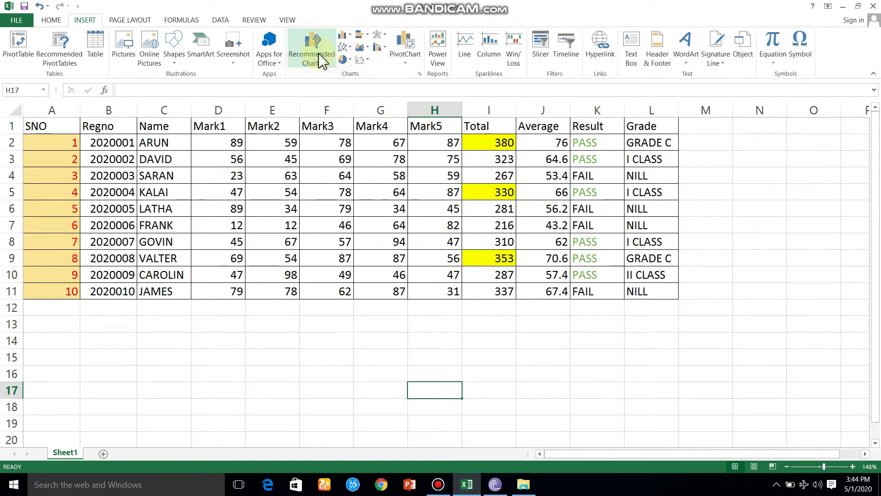
left_click(442, 271)
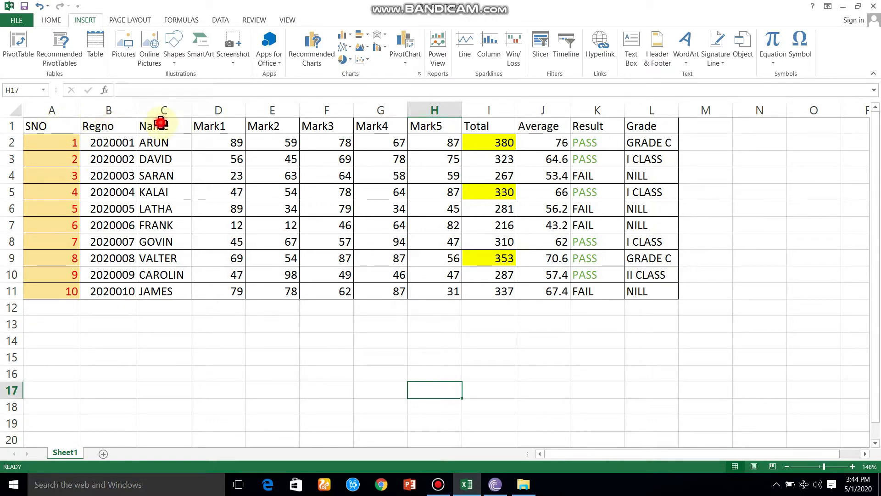
Insert a 2-D clustered column chart from the Regno to Total columns, range B1:I11
left_click_drag(161, 123, 227, 151)
left_click_drag(84, 128, 485, 290)
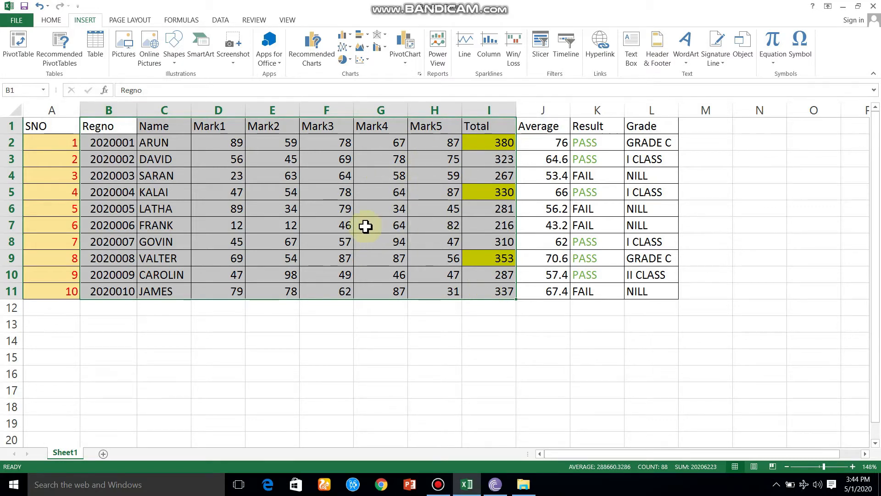
left_click(352, 39)
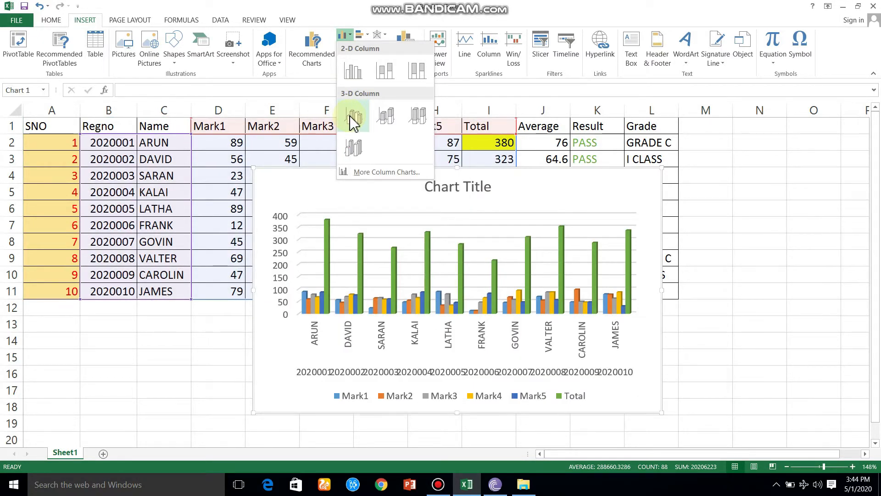
left_click(352, 83)
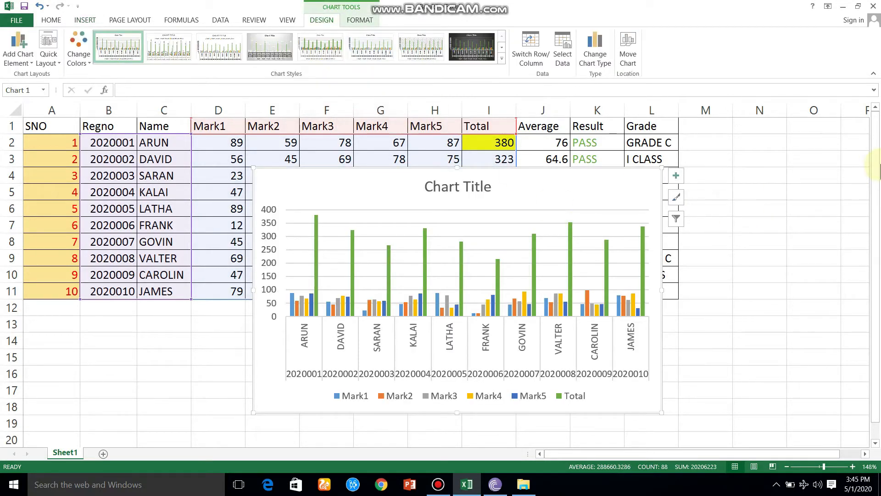
Move the column chart below the student data table so that it no longer covers the rows
left_click_drag(875, 164, 874, 255)
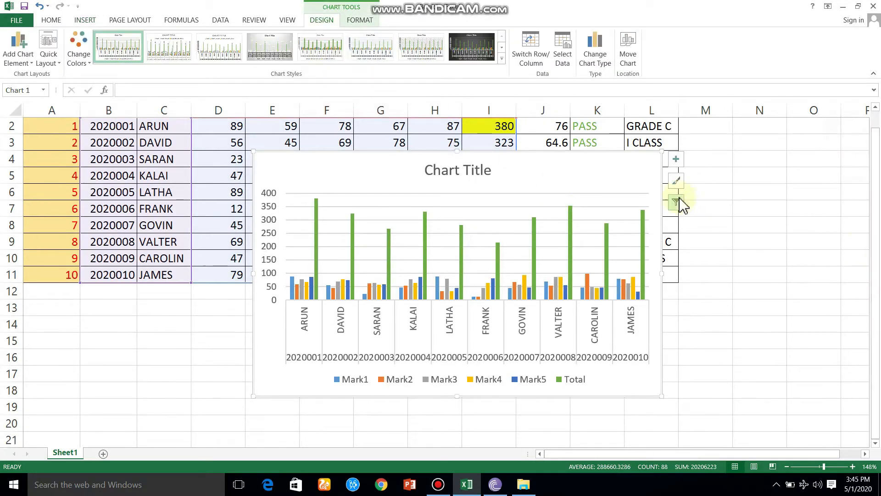
mouse_move(622, 151)
left_mouse_down()
mouse_move(607, 262)
mouse_move(529, 303)
left_mouse_up()
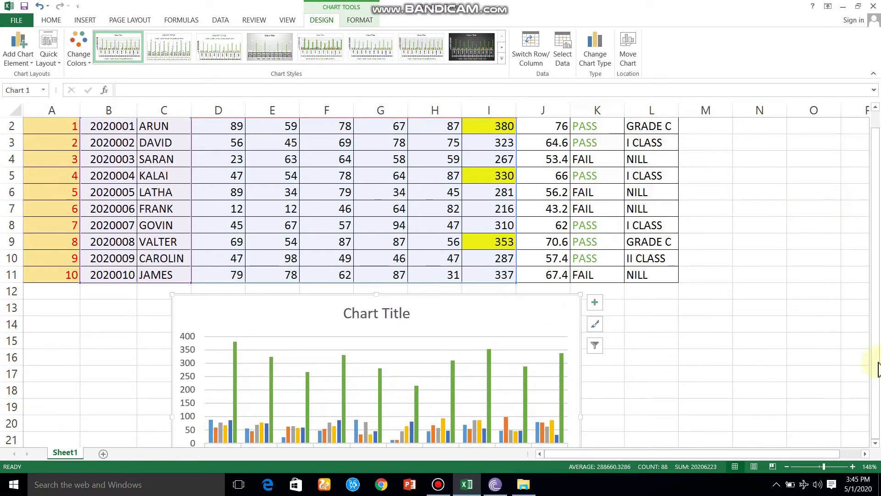
left_click(875, 437)
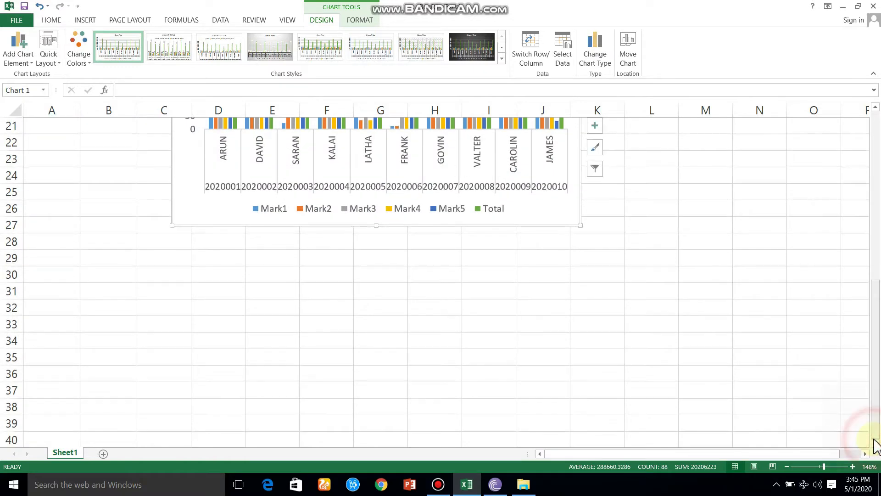
left_click_drag(875, 335, 878, 236)
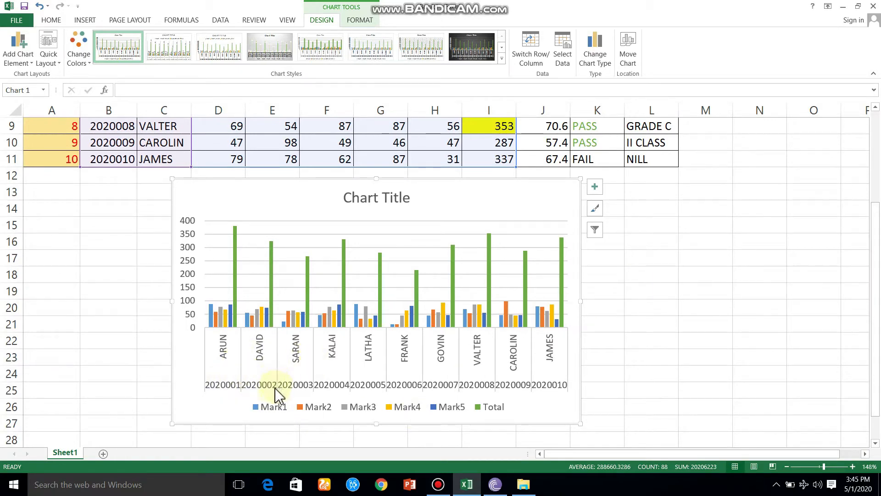
Examine the chart's horizontal axis labels and the individual mark and total columns of the students
mouse_move(269, 322)
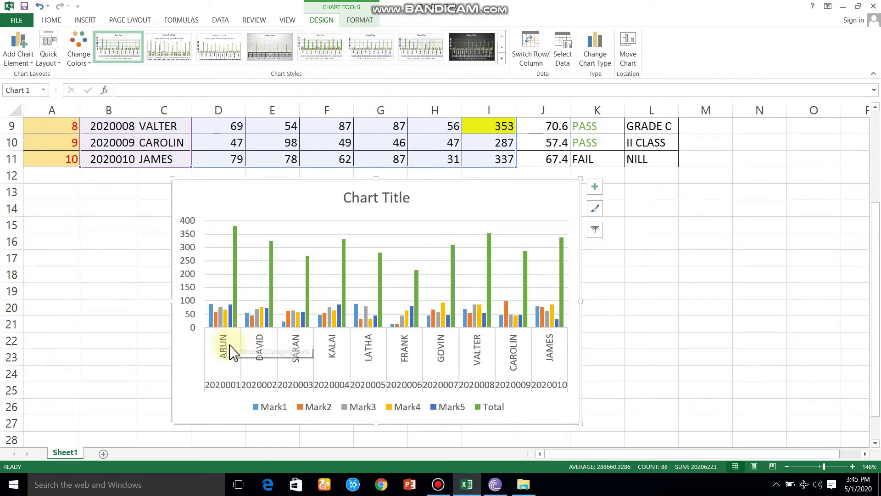
mouse_move(221, 327)
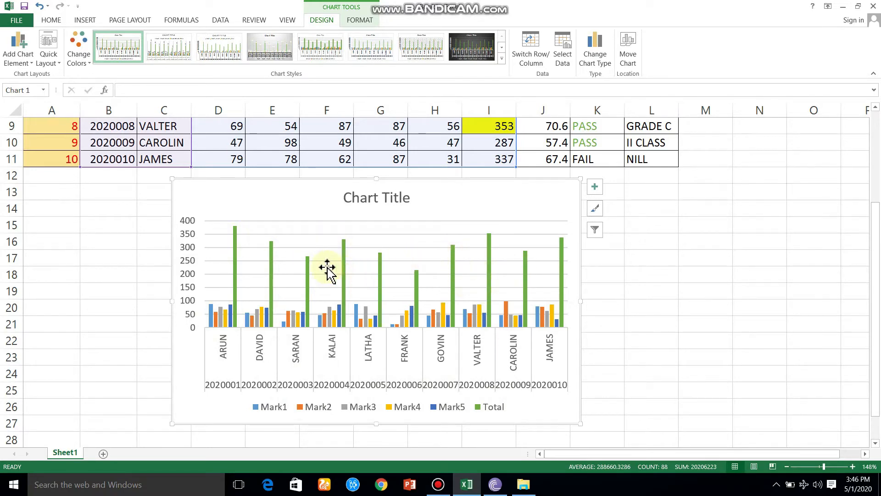
mouse_move(236, 236)
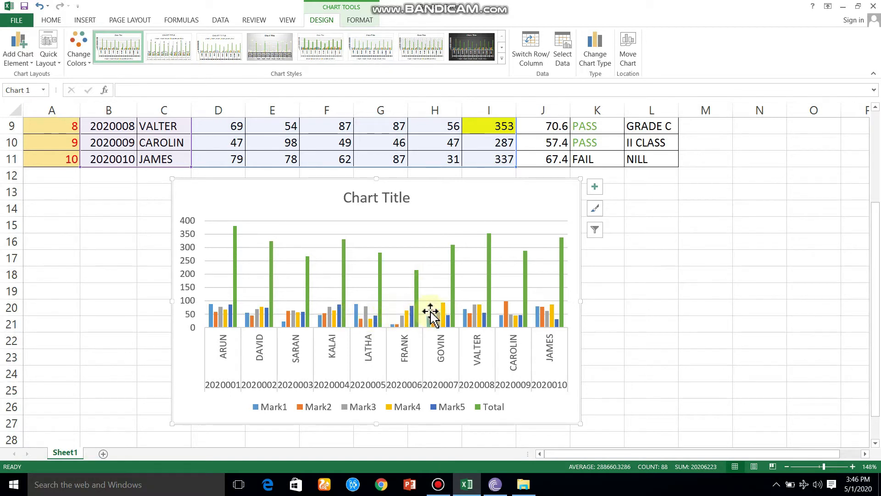
mouse_move(321, 327)
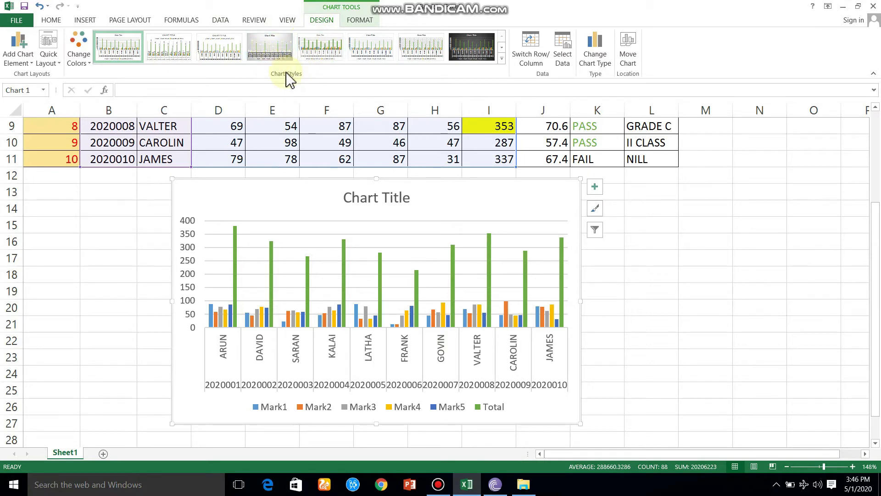
Try the grey gradient and dark chart styles, and apply the light style with translucent columns and data labels
left_click(307, 62)
left_click(380, 37)
left_click(281, 46)
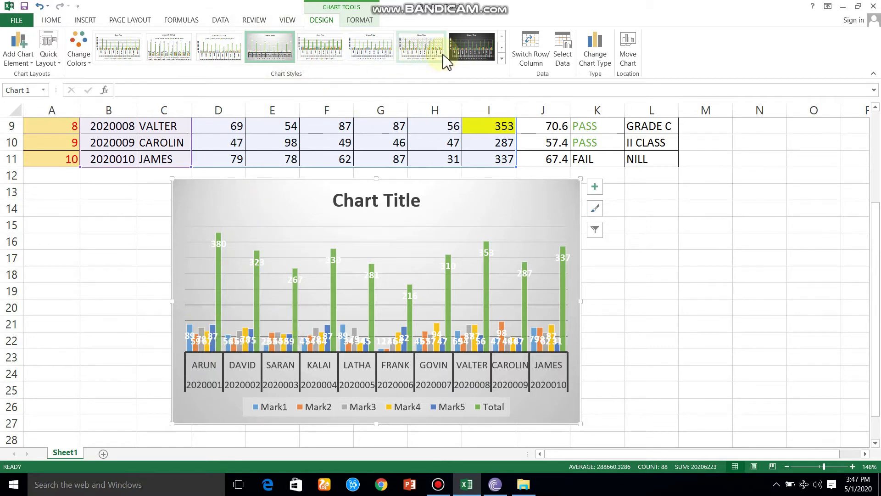
left_click(467, 56)
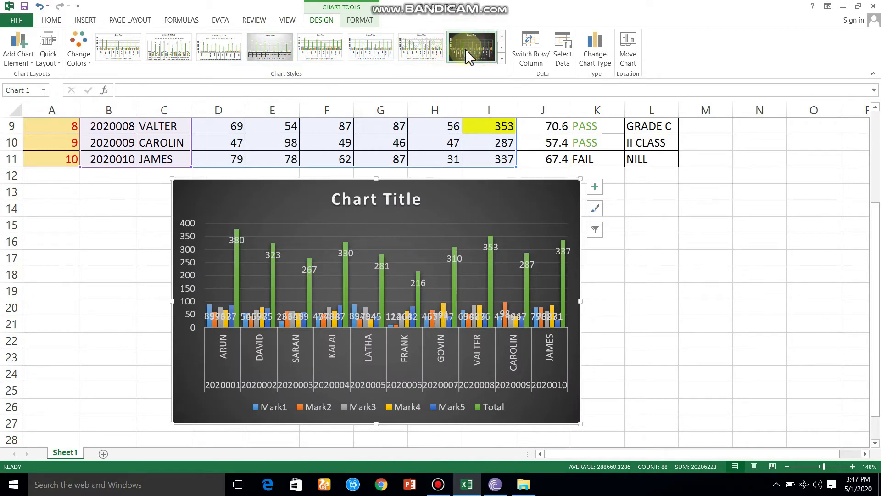
left_click(501, 59)
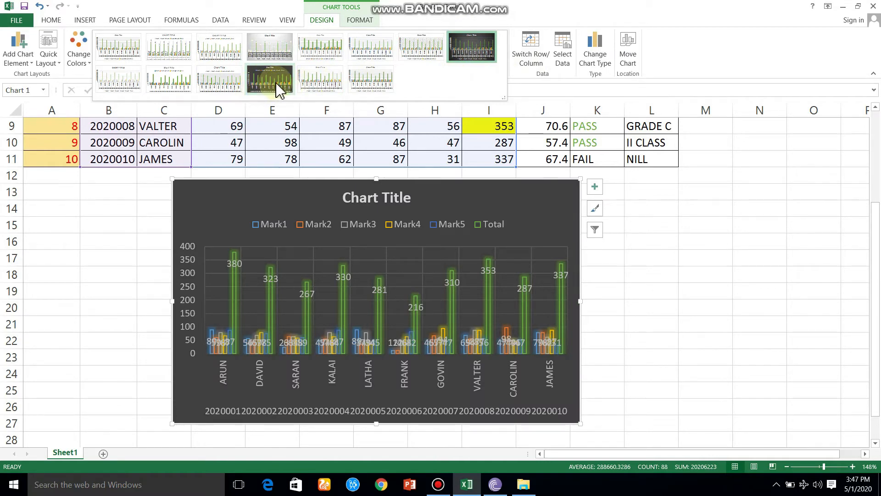
left_click(330, 79)
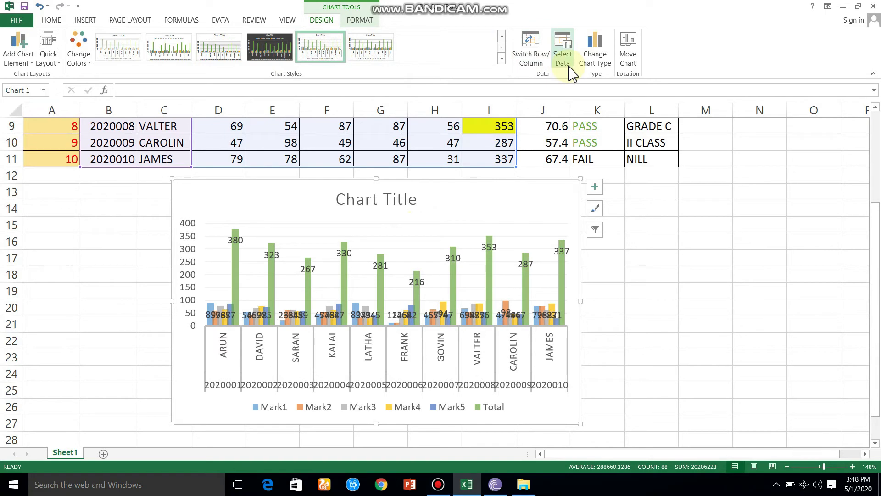
Change the chart type to the basic Line chart that plots the marks and total per student
left_click(608, 54)
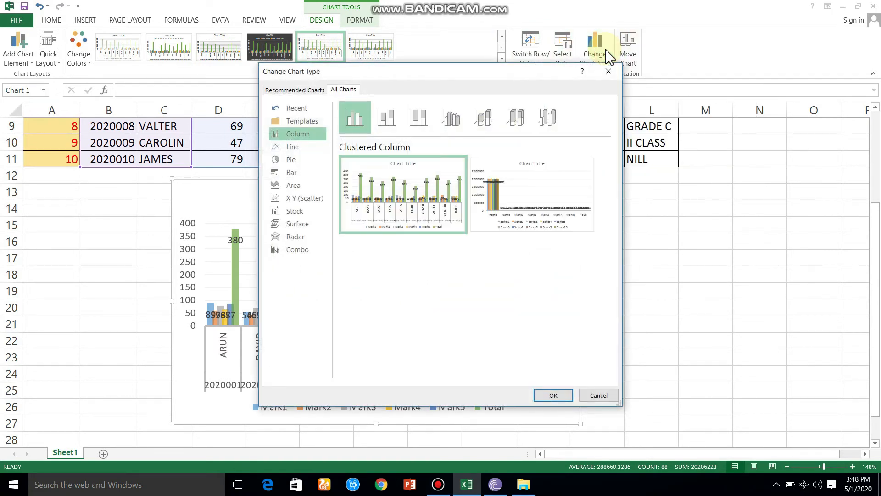
left_click(292, 147)
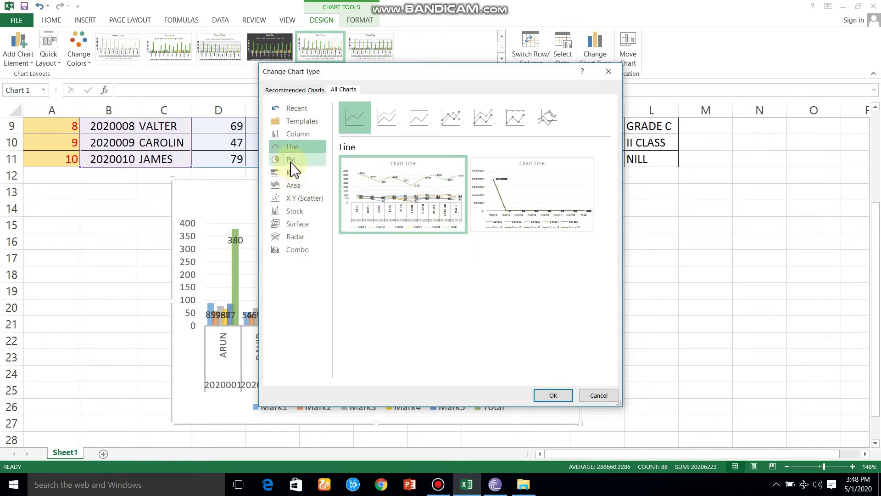
mouse_move(348, 195)
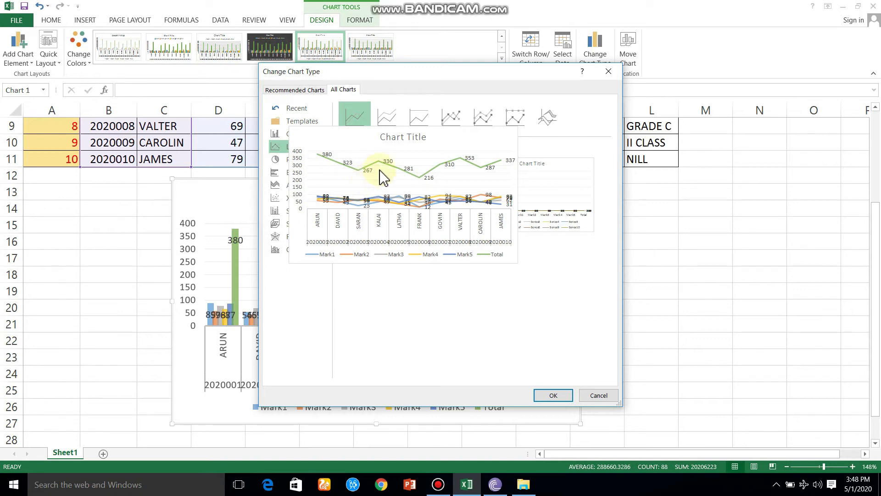
left_click(394, 187)
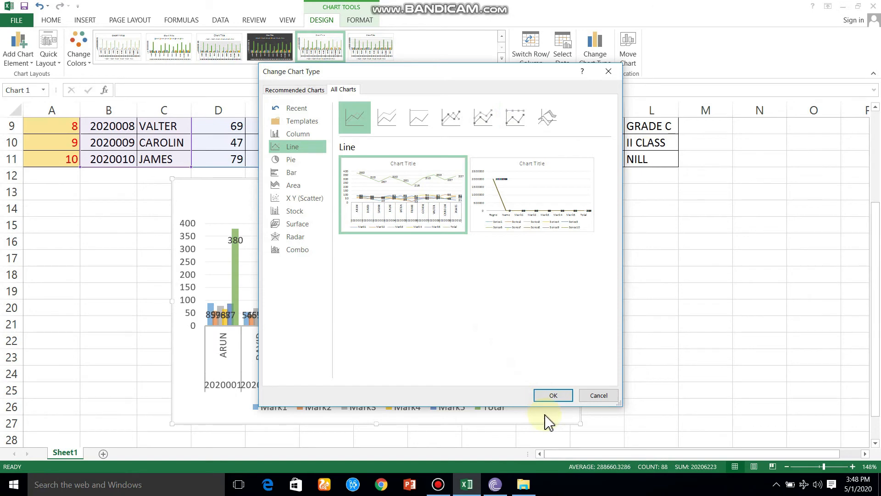
left_click(542, 397)
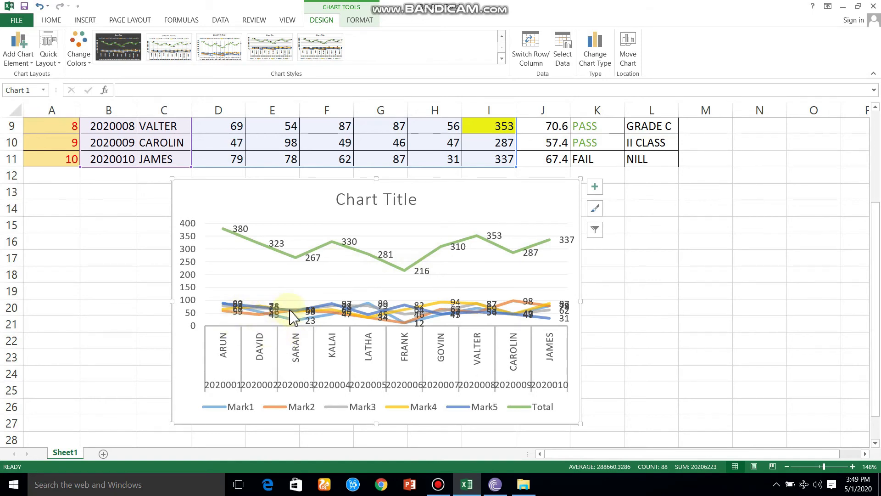
mouse_move(290, 316)
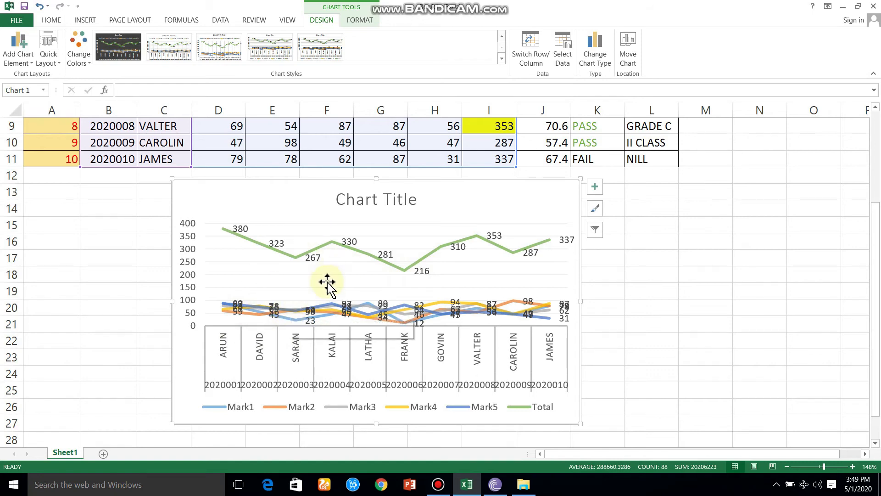
Change the chart to a basic Pie and apply the style with a light textured background and percentage labels
left_click(595, 46)
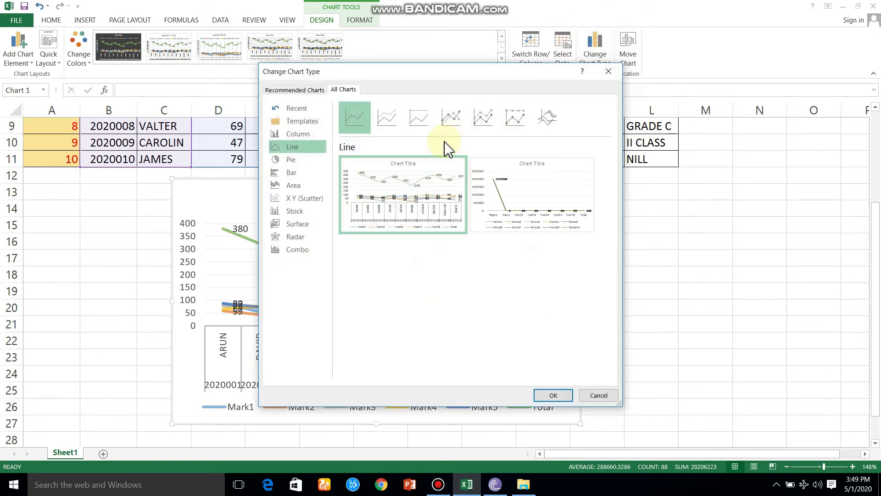
left_click(293, 160)
left_click(554, 394)
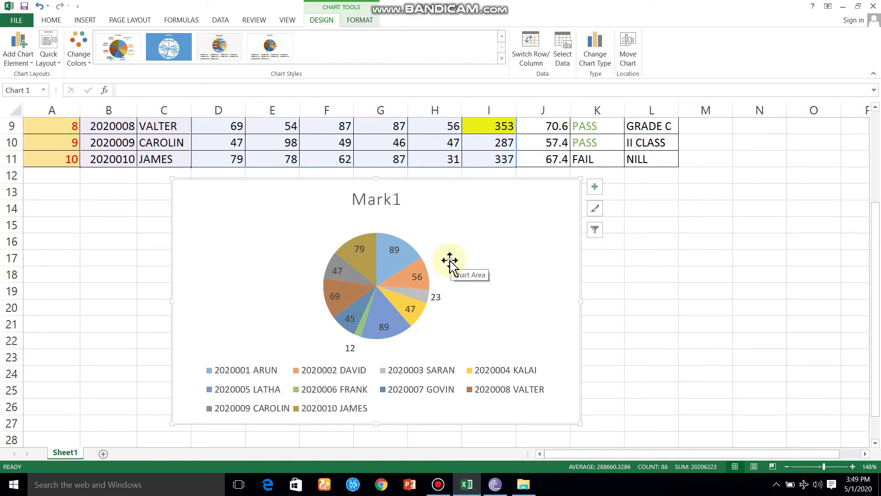
left_click(221, 60)
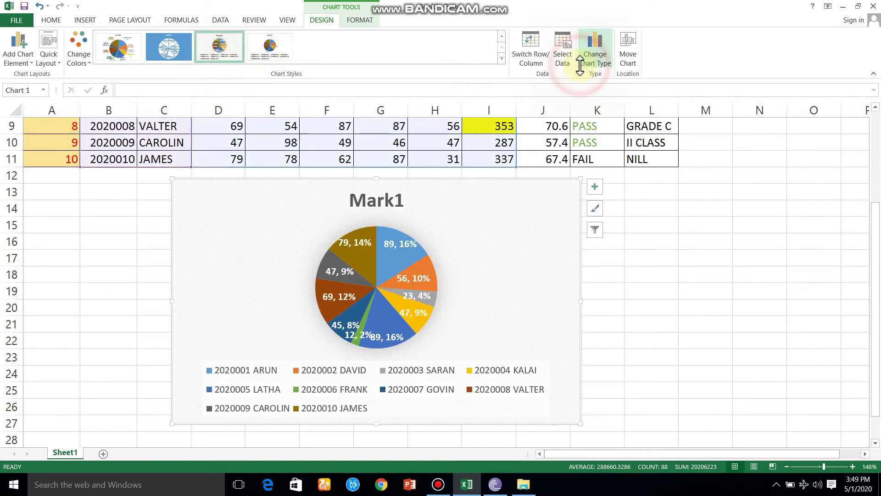
Change the pie chart to a Clustered Column chart with the students along the horizontal axis
left_click(592, 52)
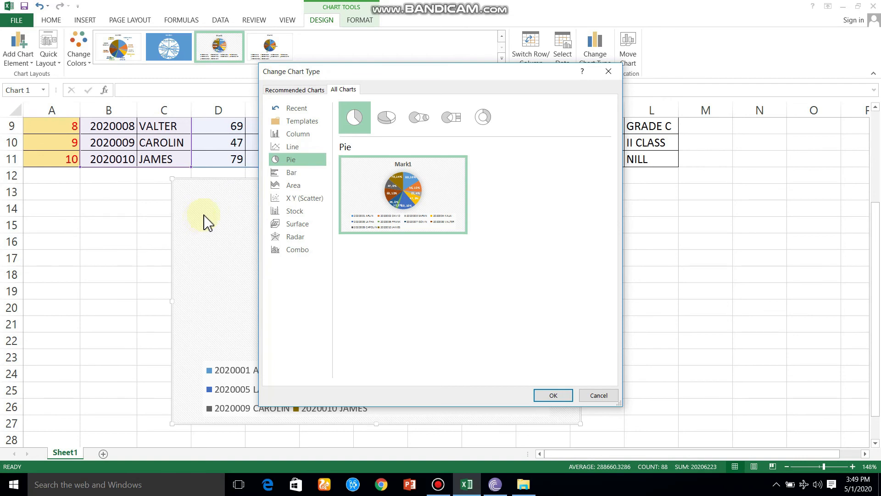
left_click(303, 139)
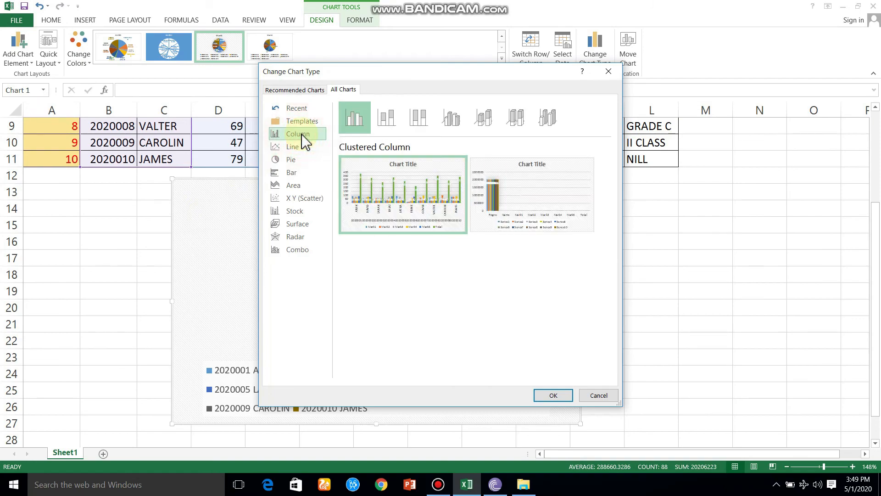
mouse_move(413, 180)
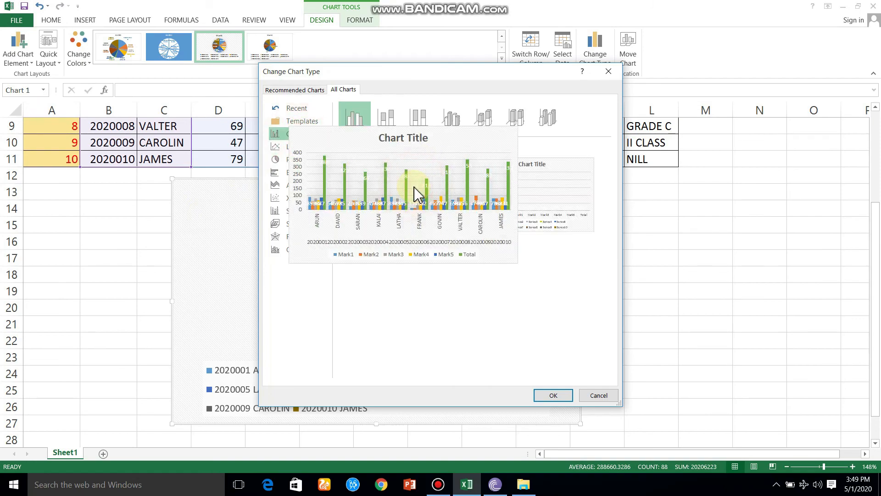
left_click(543, 395)
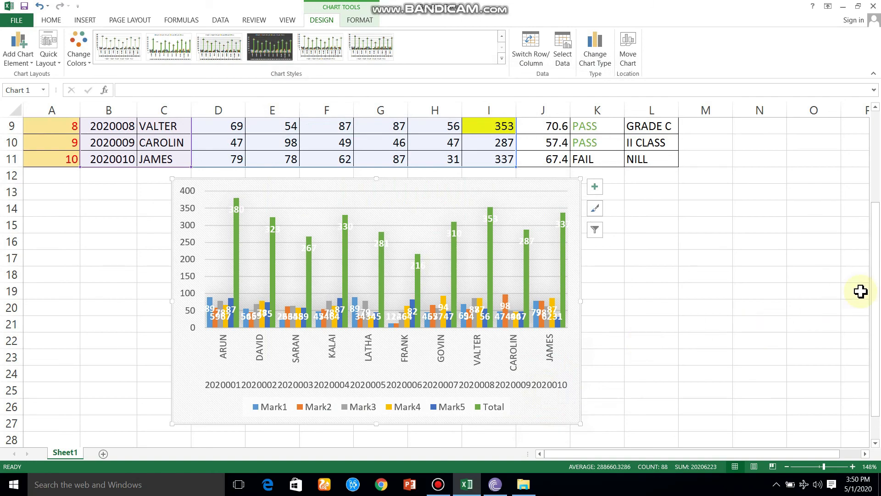
left_click_drag(875, 292, 876, 125)
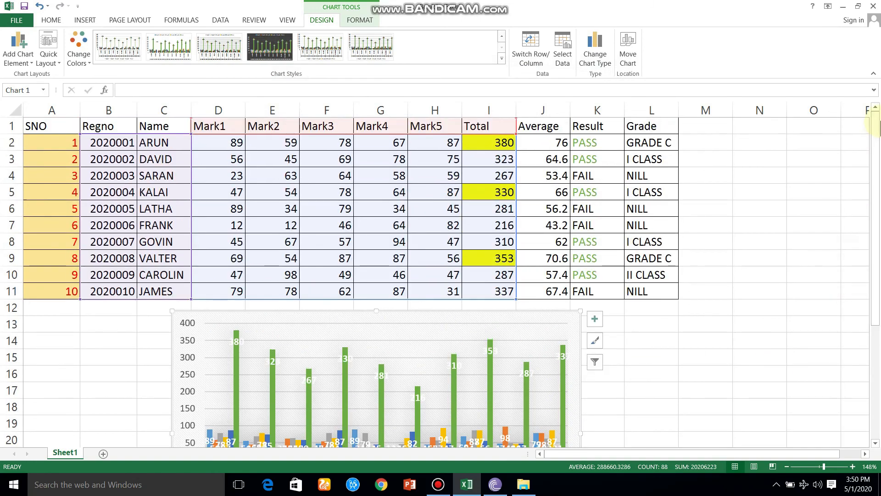